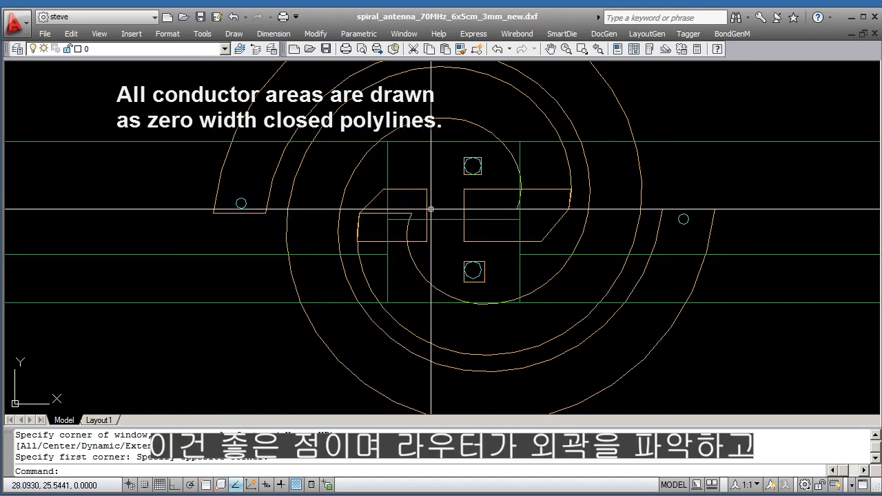
- Regenerate the drawing to display the square-framed via above the centre as a smooth circle
{"action": "scroll", "coordinate": [432, 202], "scroll_direction": "up", "scroll_amount": 3}
{"action": "scroll", "coordinate": [478, 169], "scroll_direction": "up", "scroll_amount": 2}
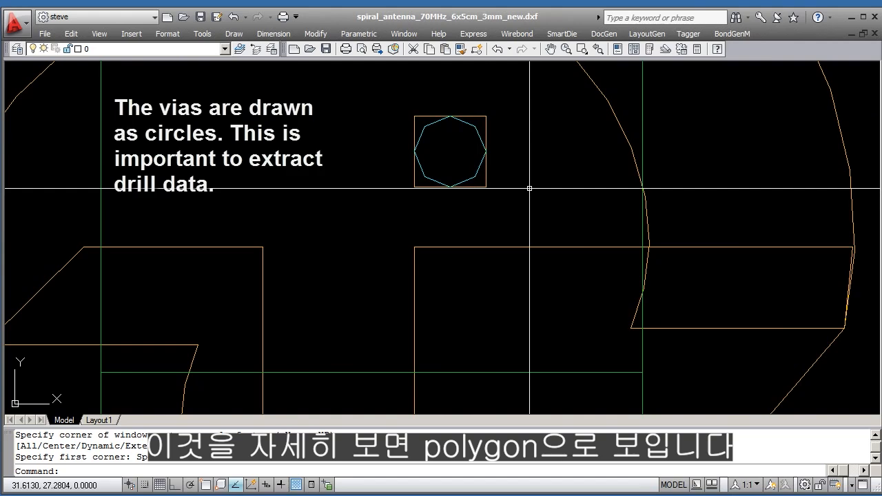
{"action": "type", "text": "egen"}
{"action": "key", "text": "Return"}
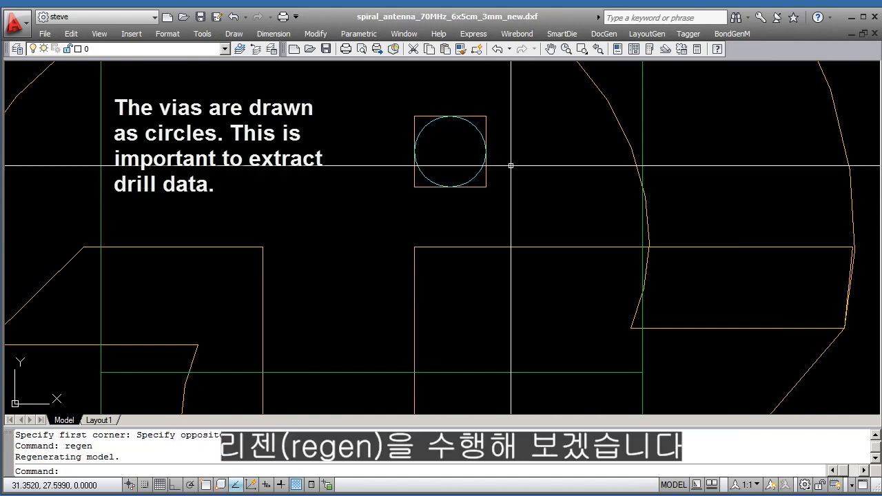
{"action": "mouse_move", "coordinate": [474, 126]}
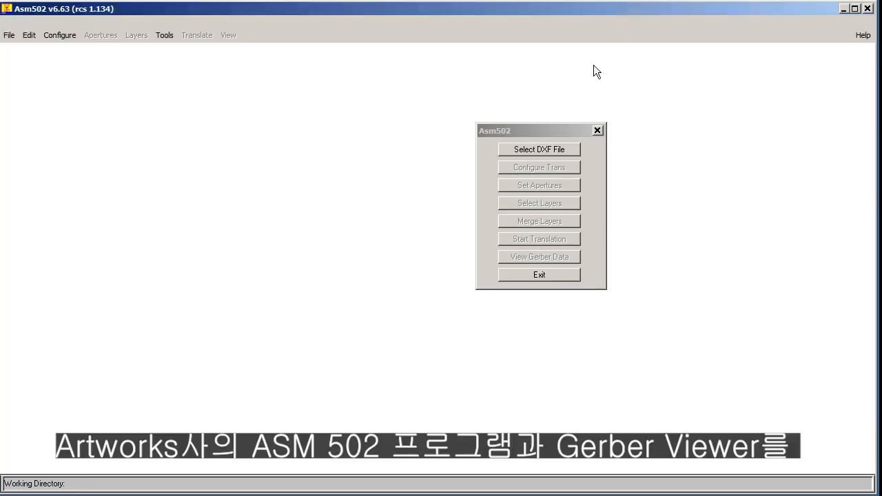
- Switch to Asm502 and load spiral_antenna_70MHz_6x5cm_3mm_new.dxf with the unit set to MM
{"action": "left_click", "coordinate": [542, 129]}
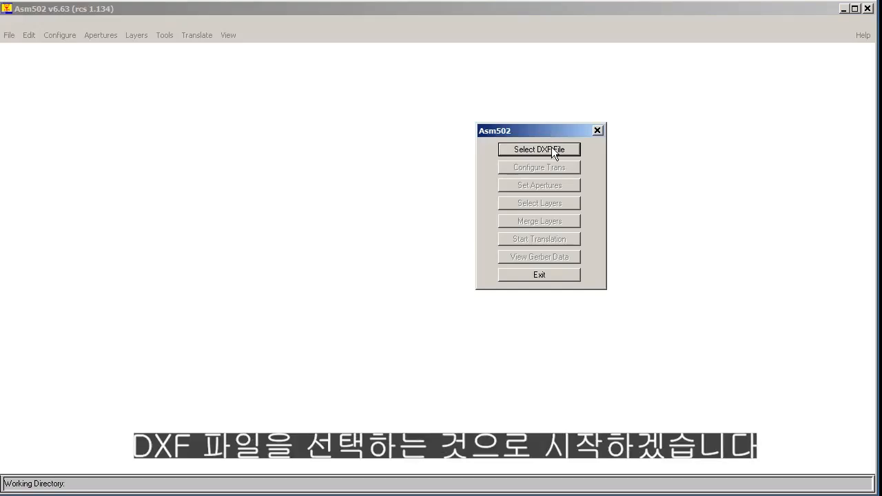
{"action": "left_click", "coordinate": [552, 149]}
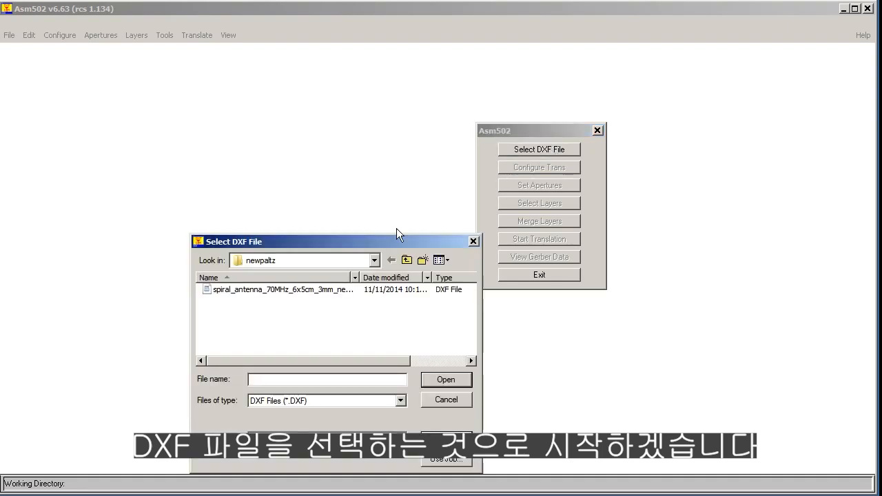
{"action": "left_click_drag", "start_coordinate": [378, 244], "coordinate": [304, 93]}
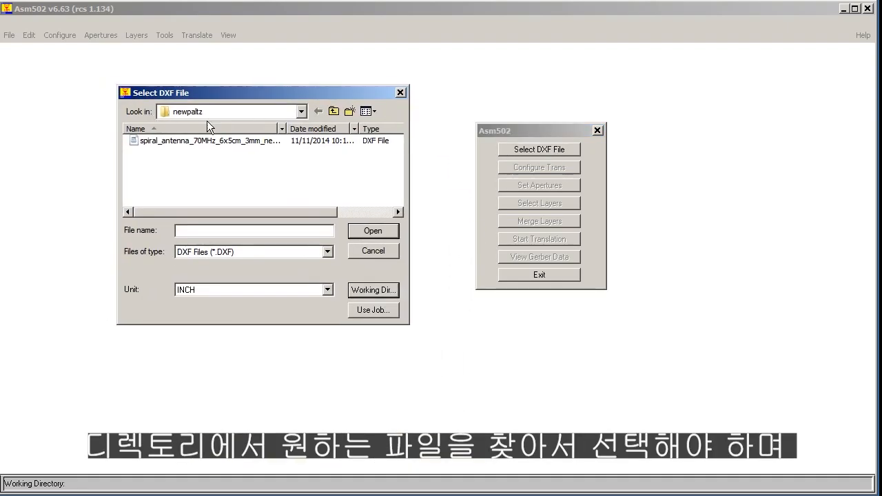
{"action": "left_click", "coordinate": [194, 140]}
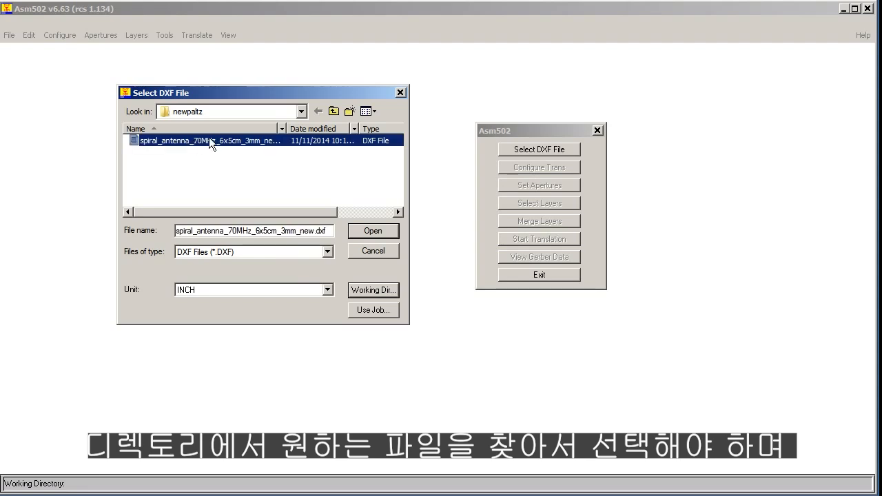
{"action": "left_click", "coordinate": [328, 290]}
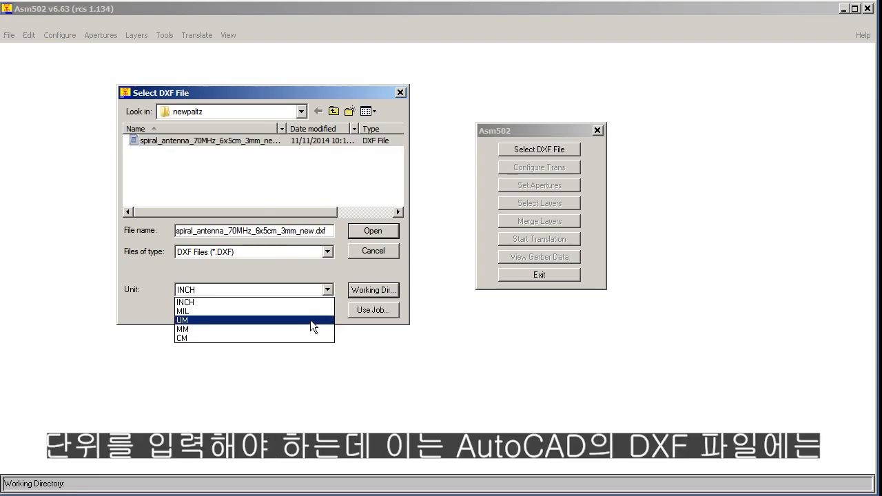
{"action": "left_click", "coordinate": [307, 330]}
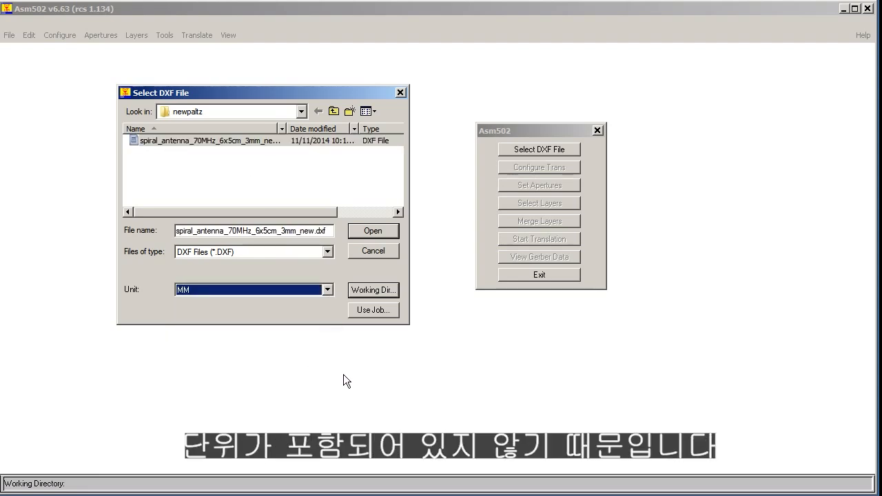
{"action": "left_click", "coordinate": [392, 231]}
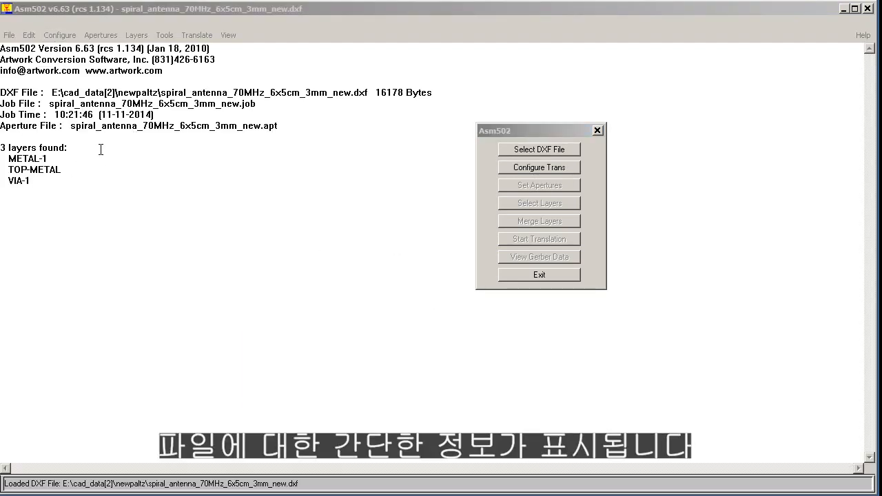
- Set the Circular option of the Gerber file settings to 360 for the translation
{"action": "left_click", "coordinate": [549, 165]}
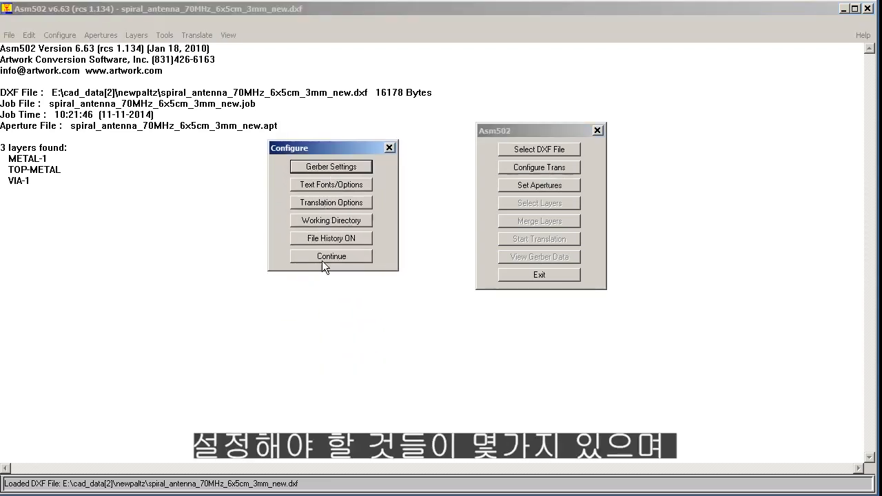
{"action": "left_click", "coordinate": [343, 166]}
{"action": "left_click_drag", "start_coordinate": [347, 261], "coordinate": [195, 196]}
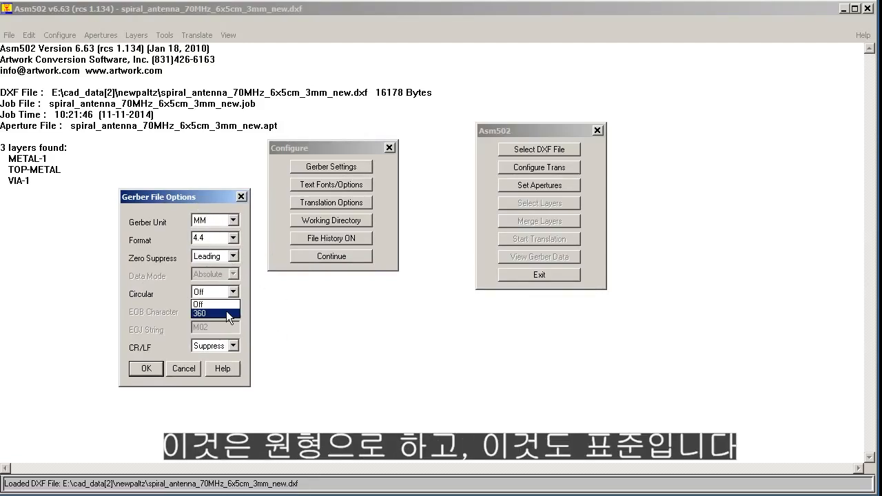
{"action": "left_click", "coordinate": [236, 292]}
{"action": "left_click", "coordinate": [215, 321]}
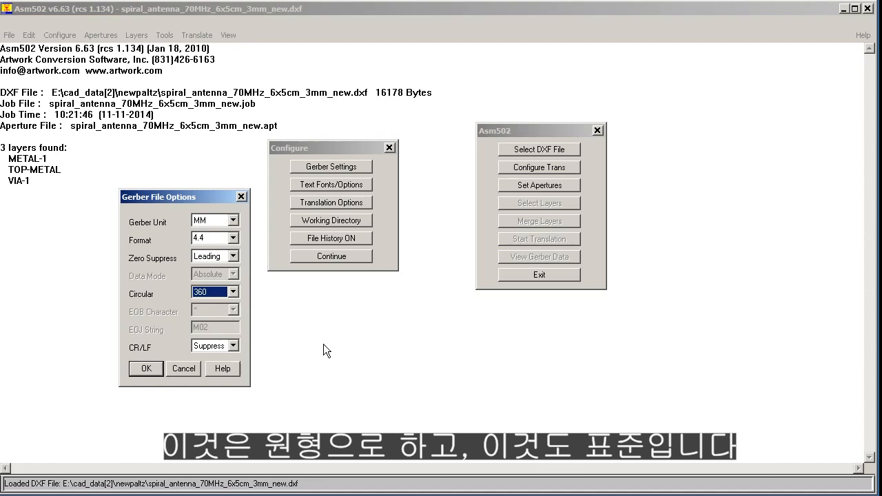
{"action": "left_click", "coordinate": [146, 369]}
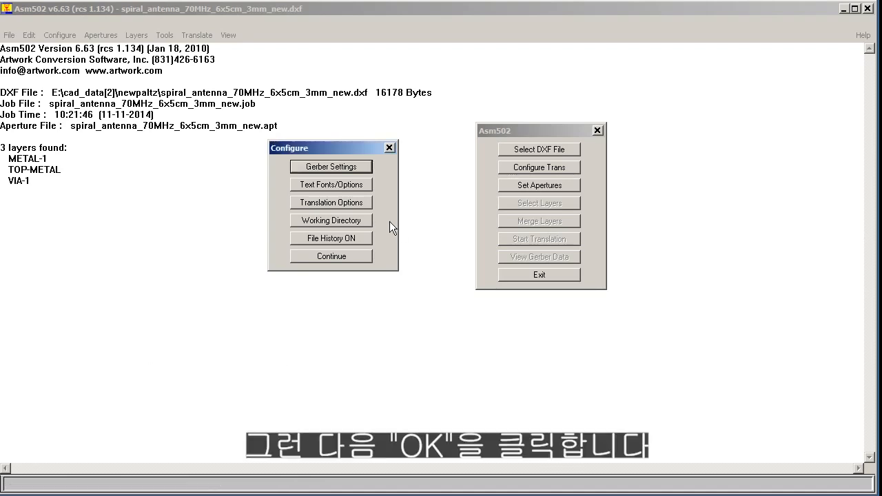
- Configure the translation options with an arc resolution of 2 degrees and RS274X as the Gerber output format
{"action": "left_click", "coordinate": [353, 203]}
{"action": "left_click_drag", "start_coordinate": [347, 216], "coordinate": [167, 102]}
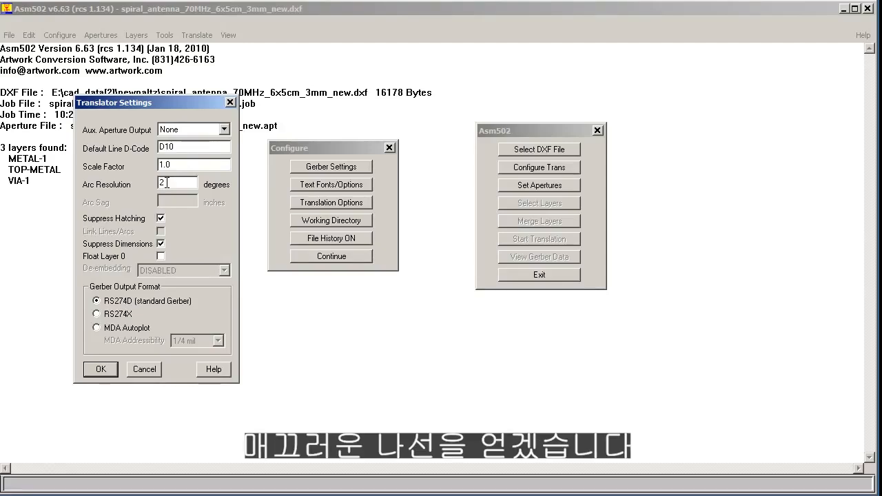
{"action": "left_click", "coordinate": [97, 314]}
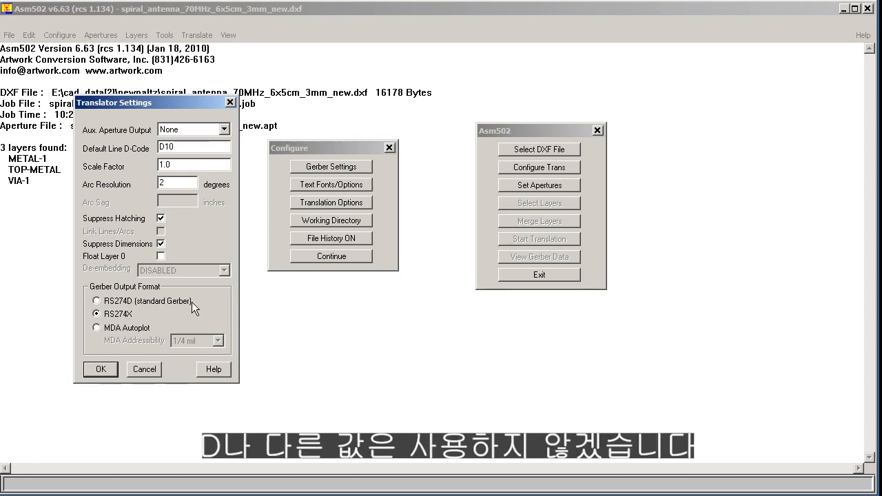
{"action": "left_click", "coordinate": [100, 369]}
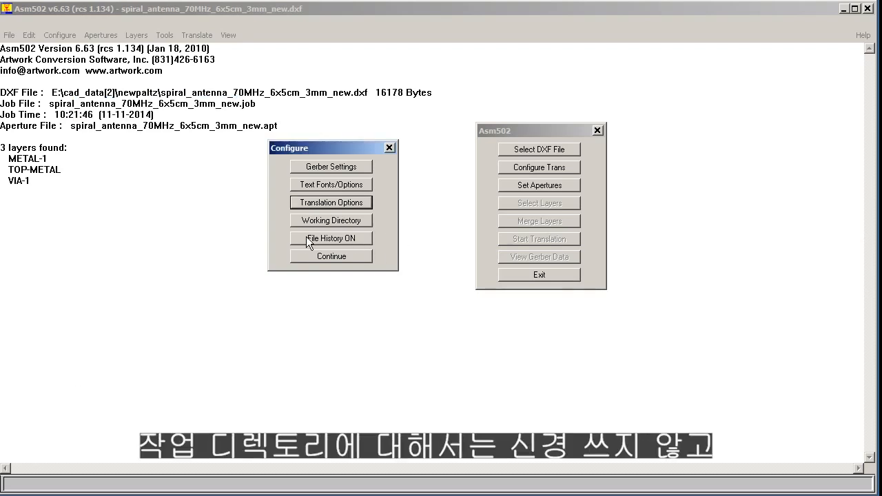
{"action": "left_click", "coordinate": [330, 256]}
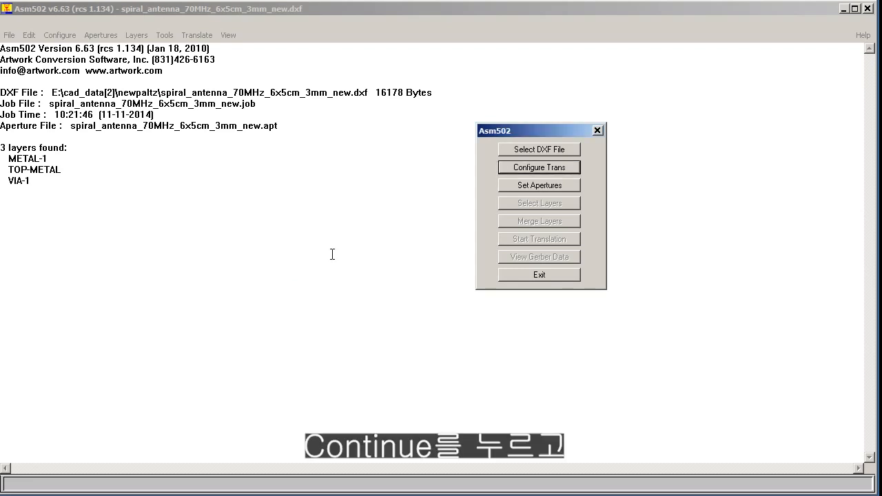
- Create a new aperture file named spiral.apt in the newpaltz folder
{"action": "left_click", "coordinate": [540, 185]}
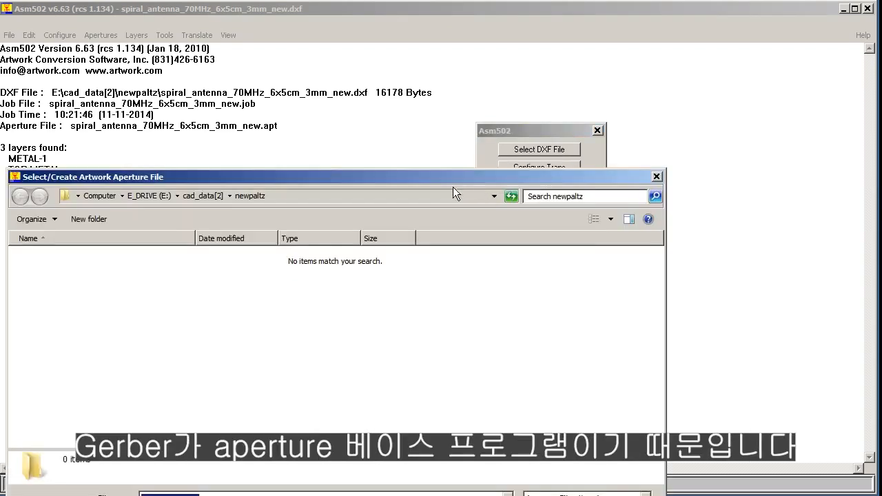
{"action": "left_click_drag", "start_coordinate": [445, 169], "coordinate": [482, 70]}
{"action": "left_click", "coordinate": [246, 390]}
{"action": "left_click_drag", "start_coordinate": [265, 392], "coordinate": [92, 404]}
{"action": "type", "text": "spiral.apt"}
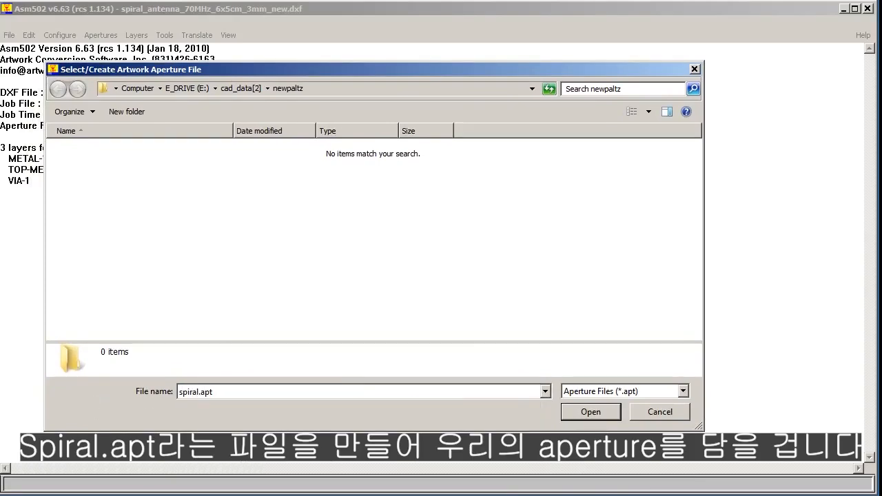
{"action": "key", "text": "Return"}
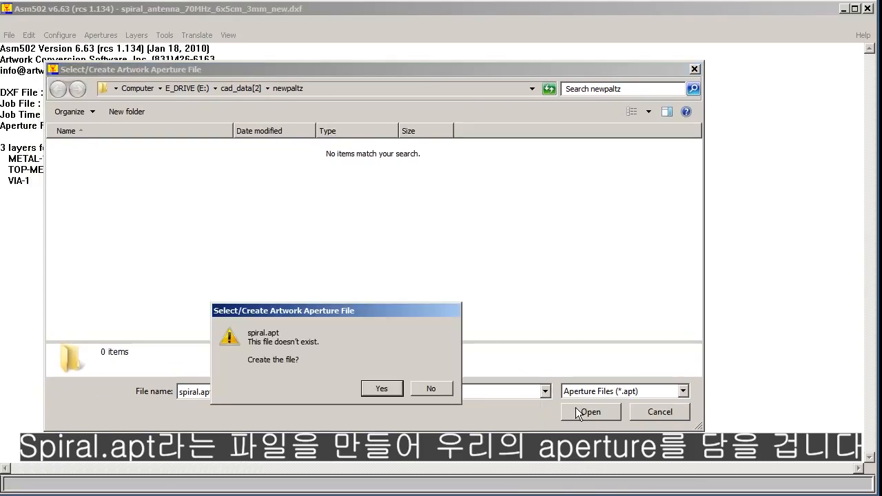
{"action": "left_click", "coordinate": [388, 388]}
- Define D-code 10 as a Round aperture with an X size of 0.1 mm
{"action": "left_click", "coordinate": [166, 116]}
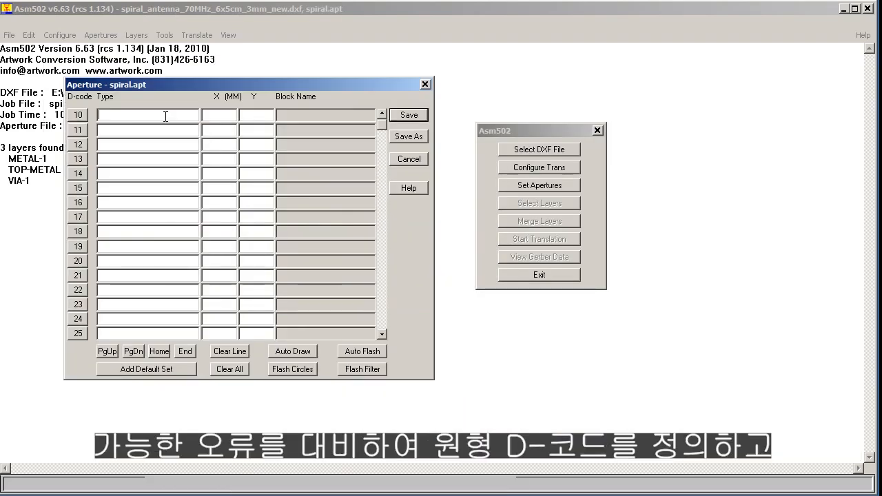
{"action": "type", "text": "r"}
{"action": "left_click", "coordinate": [215, 118]}
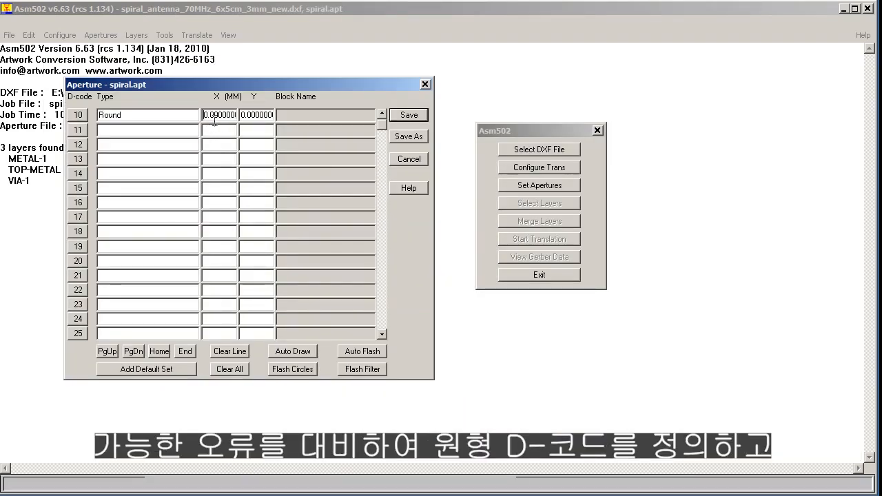
{"action": "left_click", "coordinate": [212, 115]}
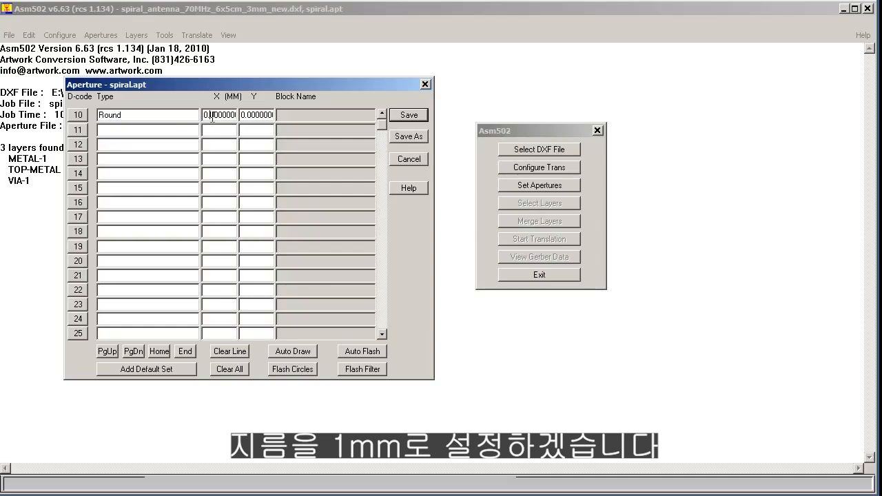
- Define D-codes 11 and 12 as Poex apertures for the polygon outlines
{"action": "left_click", "coordinate": [175, 131]}
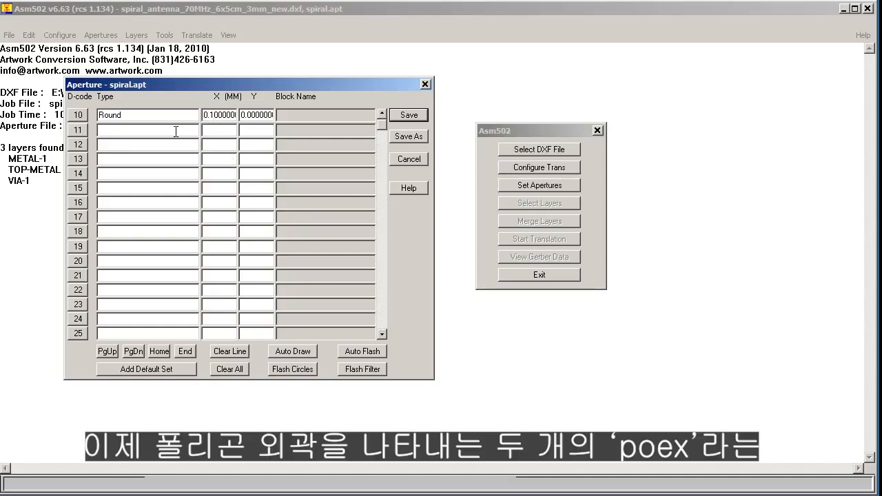
{"action": "type", "text": "p"}
{"action": "left_click", "coordinate": [157, 144]}
{"action": "type", "text": "p"}
{"action": "left_click", "coordinate": [222, 146]}
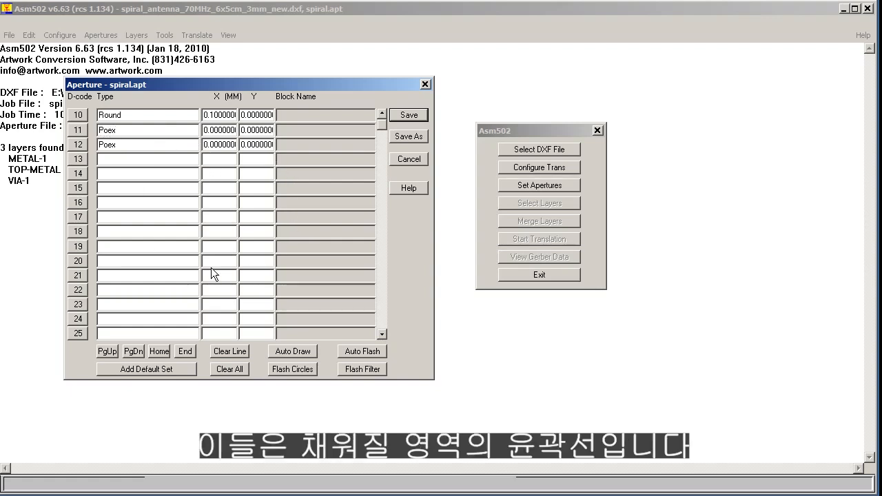
{"action": "left_click", "coordinate": [123, 163]}
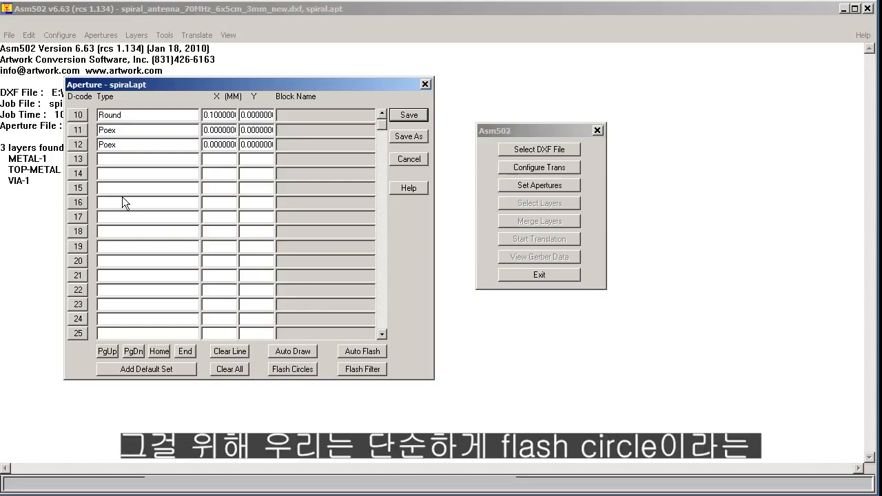
- Add round flash apertures for the drawing's circles with Flash Circles and save the aperture list
{"action": "left_click", "coordinate": [288, 369]}
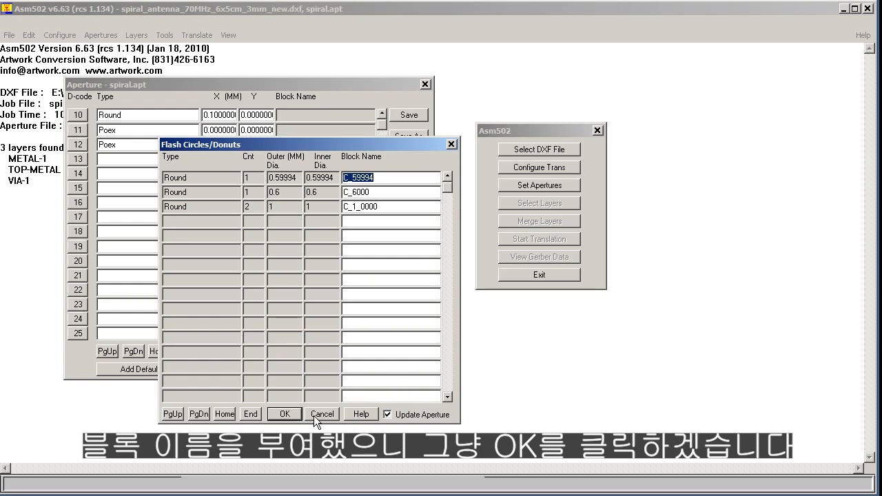
{"action": "left_click", "coordinate": [290, 412]}
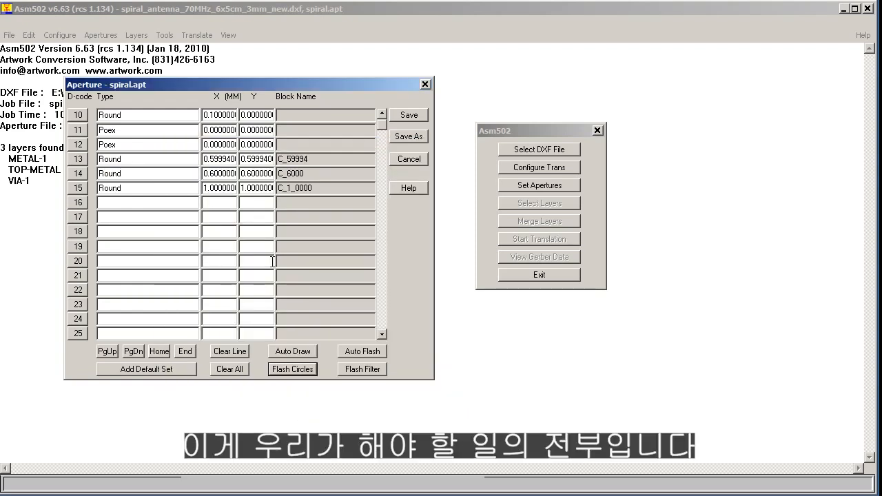
{"action": "left_click", "coordinate": [407, 115]}
{"action": "left_click", "coordinate": [314, 377]}
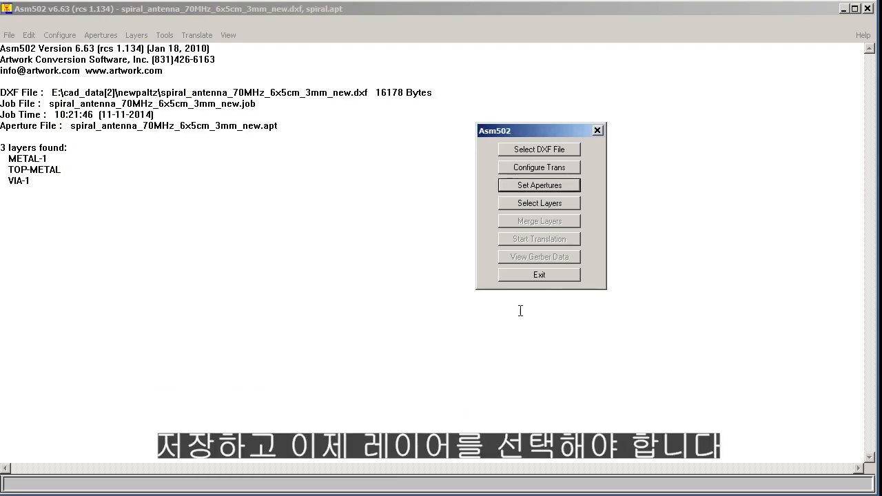
- Select the layers METAL-1, TOP-METAL and VIA-1 for Gerber output
{"action": "left_click", "coordinate": [543, 203]}
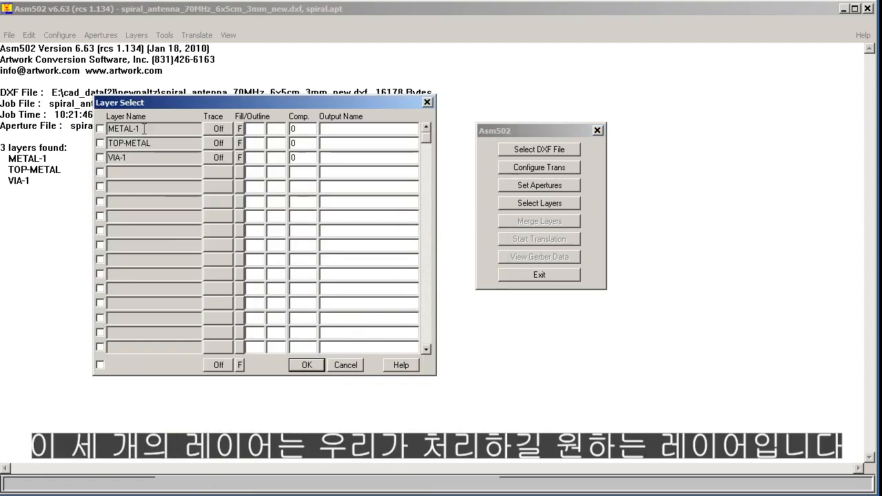
{"action": "left_click", "coordinate": [100, 128]}
{"action": "left_click", "coordinate": [100, 143]}
{"action": "left_click", "coordinate": [100, 157]}
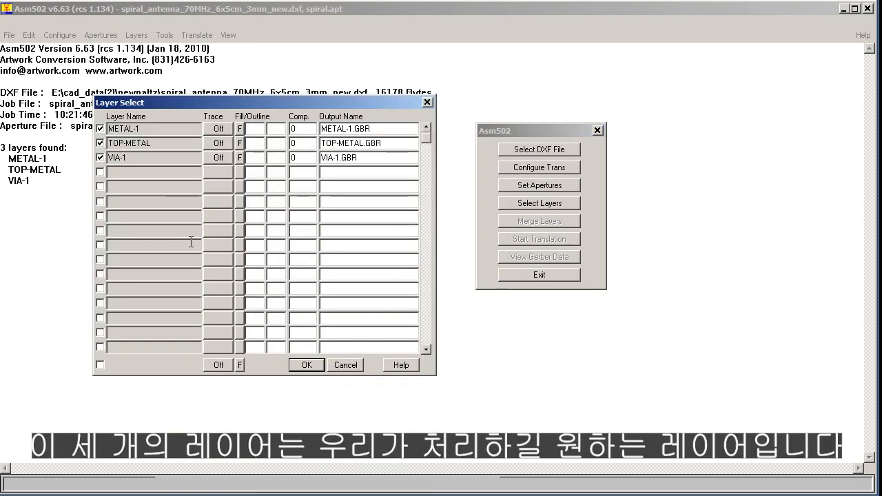
- Set METAL-1, TOP-METAL and VIA-1 to outline mode with D-codes 11 and 12, and accept the layer settings
{"action": "left_click", "coordinate": [240, 128]}
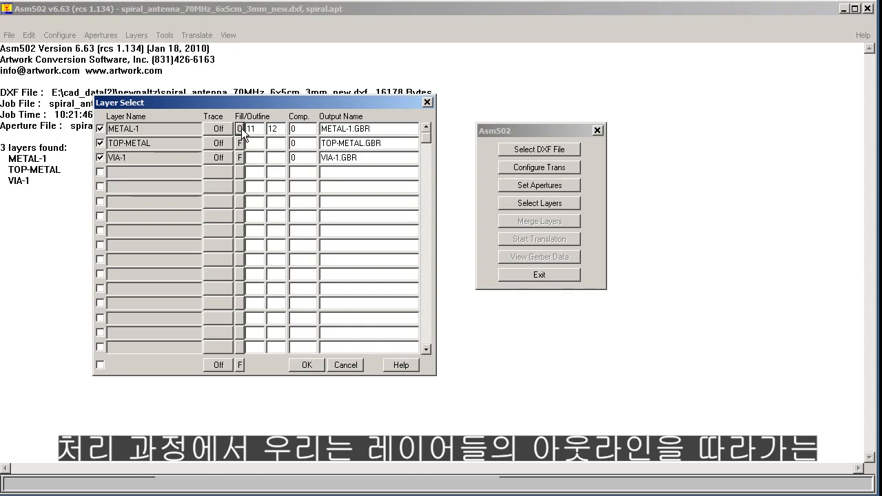
{"action": "left_click", "coordinate": [239, 143]}
{"action": "left_click", "coordinate": [239, 158]}
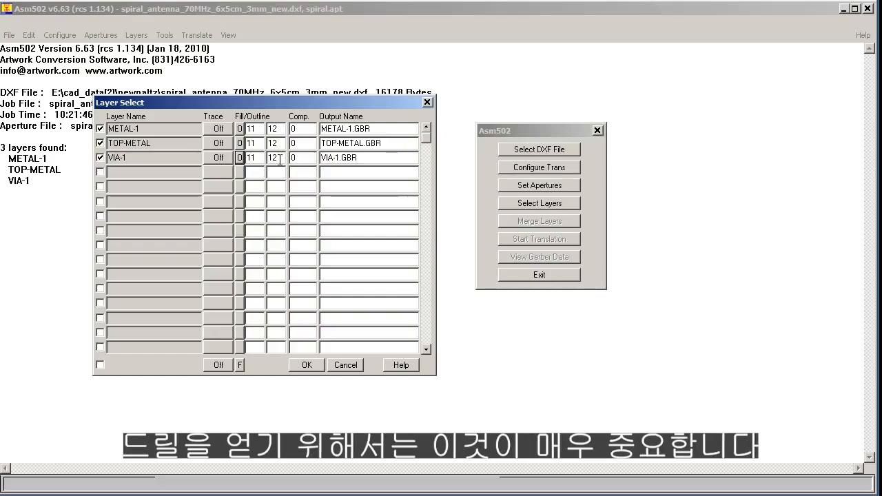
{"action": "left_click", "coordinate": [306, 365]}
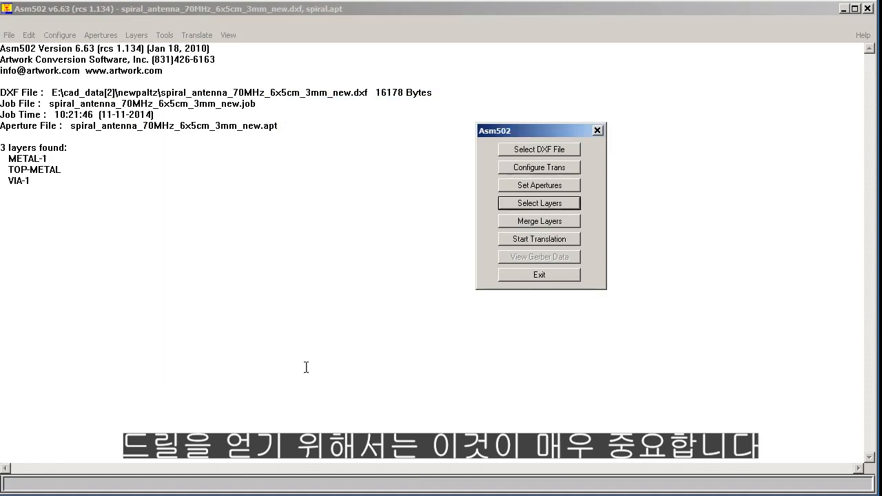
- Translate the selected DXF layers to Gerber files and view the resulting Gerber data in GBRVU
{"action": "left_click", "coordinate": [554, 239]}
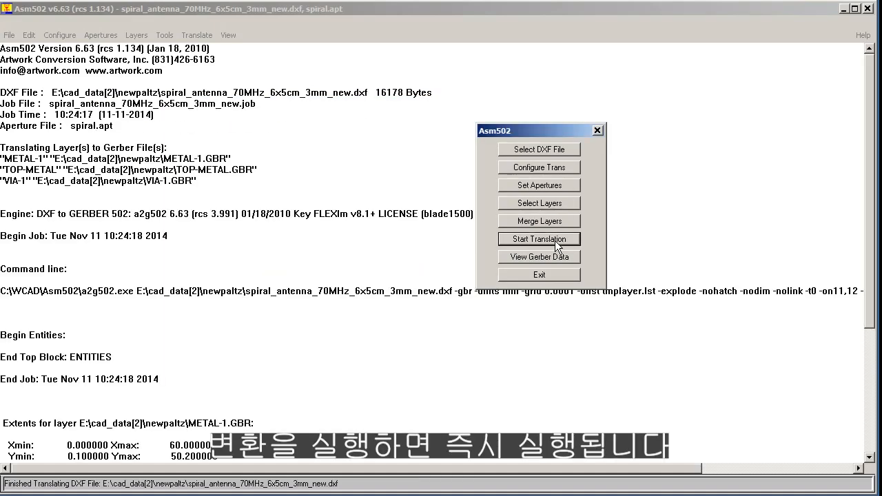
{"action": "left_click", "coordinate": [555, 256]}
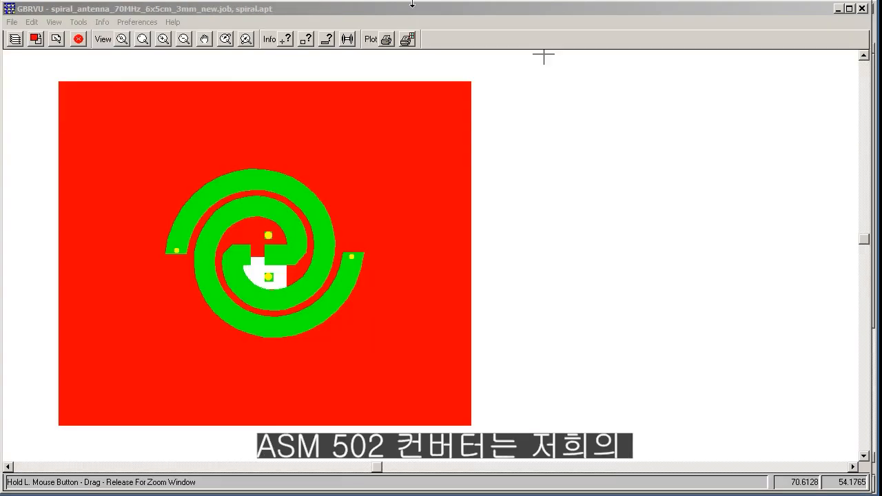
{"action": "left_click", "coordinate": [406, 9]}
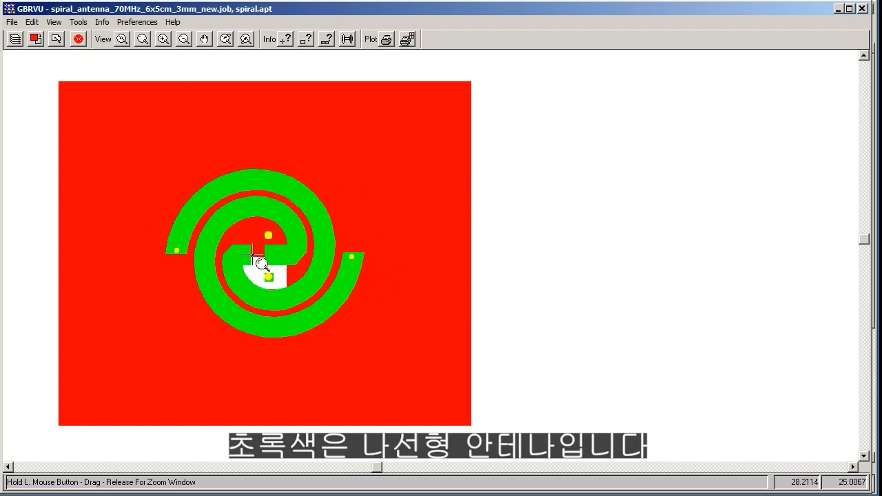
- Zoom in on the upper central via and show only the VIA-1 layer
{"action": "left_click_drag", "start_coordinate": [248, 217], "coordinate": [290, 258]}
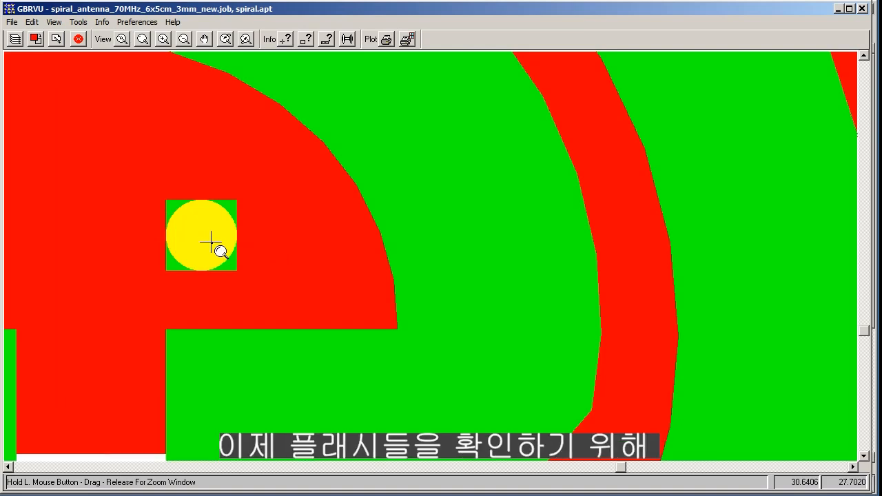
{"action": "left_click", "coordinate": [15, 39]}
{"action": "left_click", "coordinate": [361, 227]}
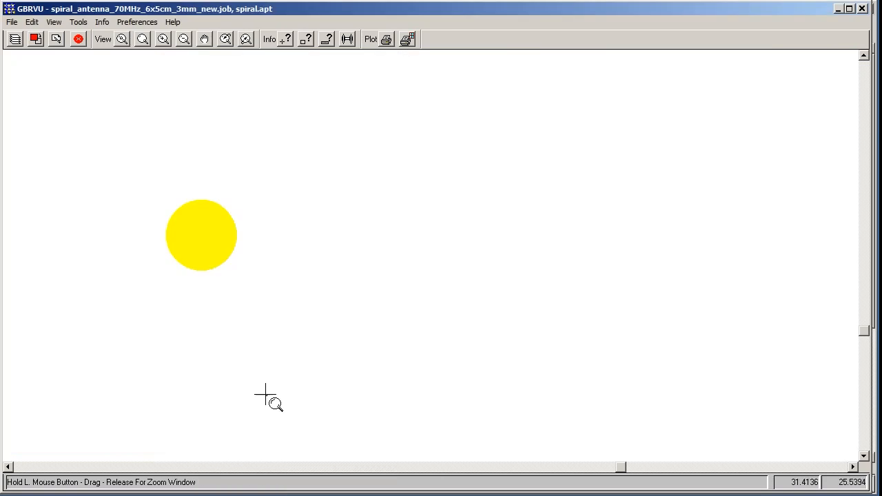
- Query the displayed via to examine its flash type, D-code, position and diameter, and close the information
{"action": "left_click", "coordinate": [284, 40]}
{"action": "left_click", "coordinate": [286, 230]}
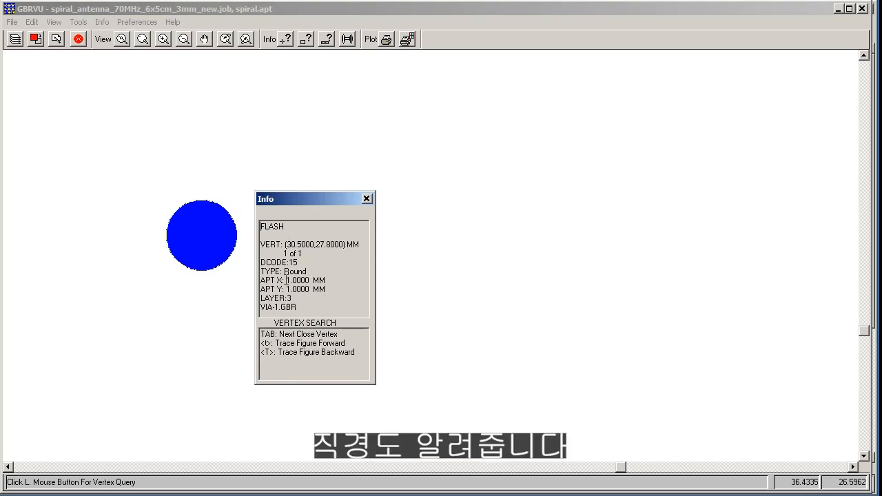
{"action": "left_click_drag", "start_coordinate": [294, 199], "coordinate": [490, 188]}
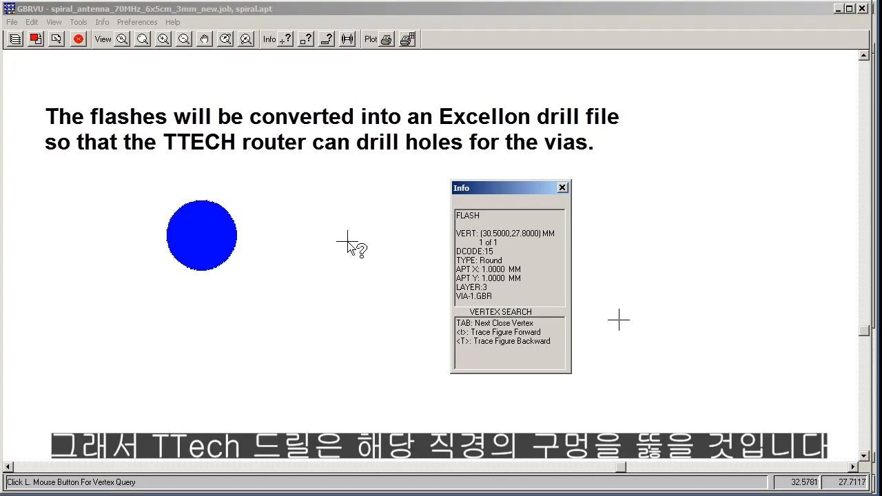
{"action": "left_click", "coordinate": [562, 187]}
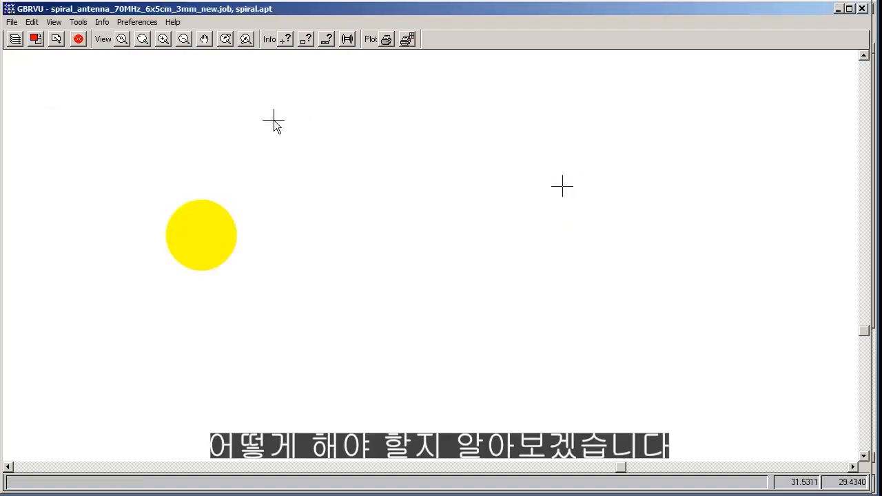
- Edit the aperture list to assign drill tool 1 to D-codes 13 and 14, and tool 2 to D-code 15
{"action": "left_click", "coordinate": [13, 22]}
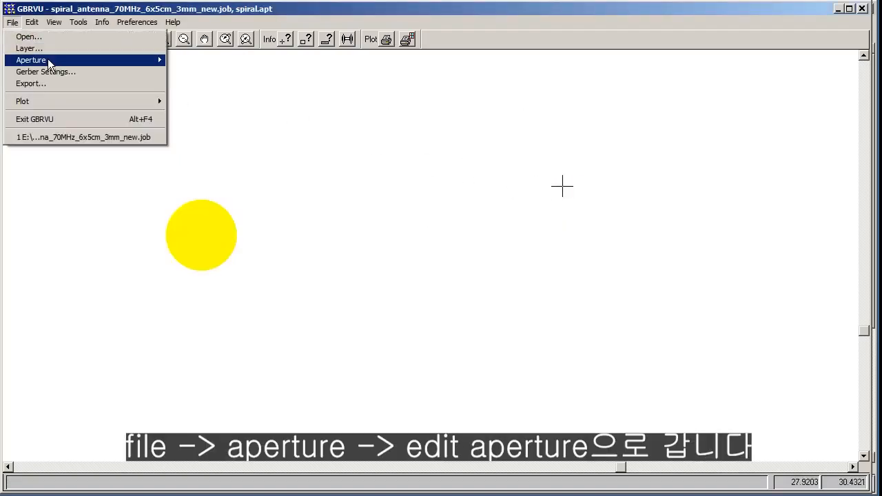
{"action": "mouse_move", "coordinate": [46, 60]}
{"action": "left_click", "coordinate": [217, 72]}
{"action": "left_click_drag", "start_coordinate": [284, 210], "coordinate": [470, 101]}
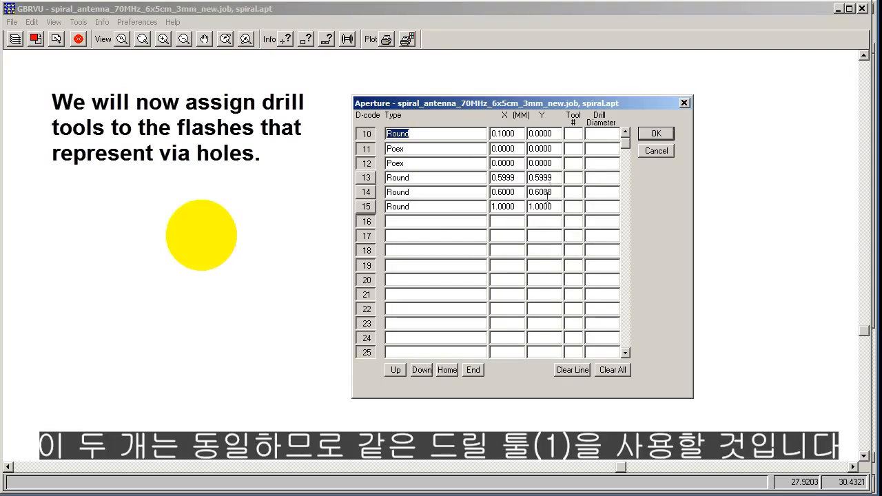
{"action": "left_click", "coordinate": [572, 178]}
{"action": "type", "text": "1"}
{"action": "left_click", "coordinate": [575, 192]}
{"action": "type", "text": "1"}
{"action": "left_click", "coordinate": [577, 207]}
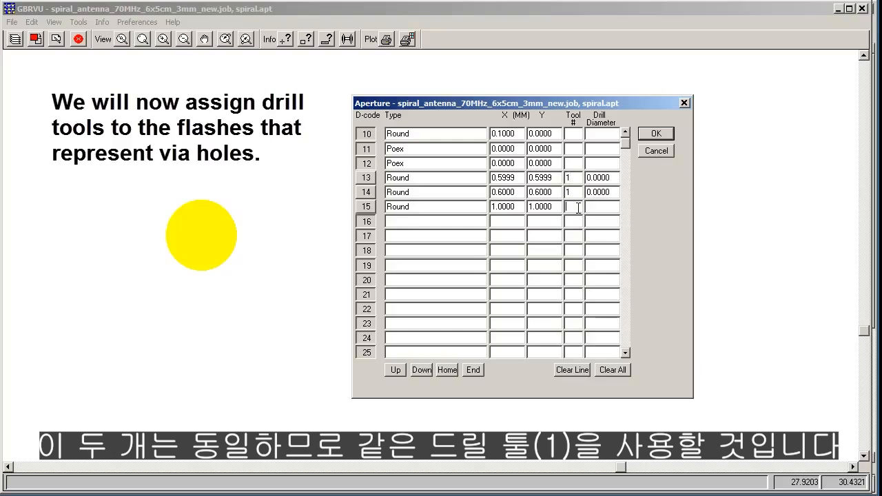
{"action": "type", "text": "2"}
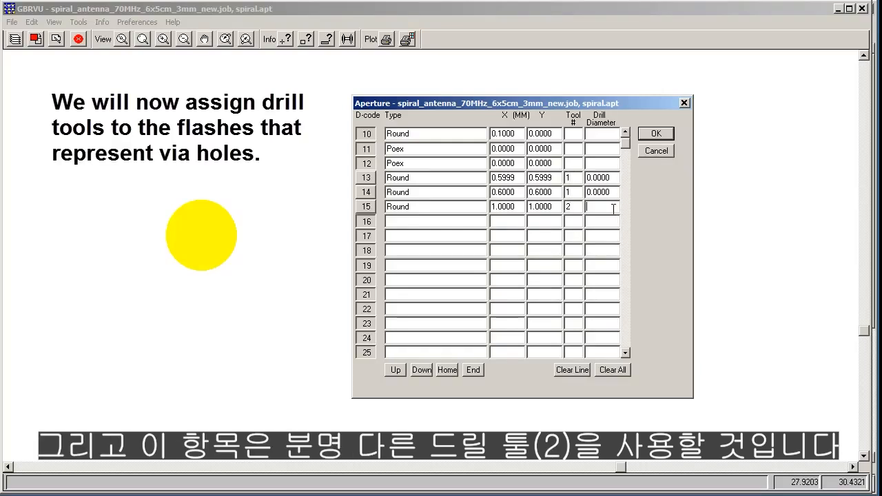
- Set the drill diameters to 0.6 mm for D-codes 13 and 14 and 1.0 mm for D-code 15, and save the aperture changes
{"action": "left_click", "coordinate": [609, 206]}
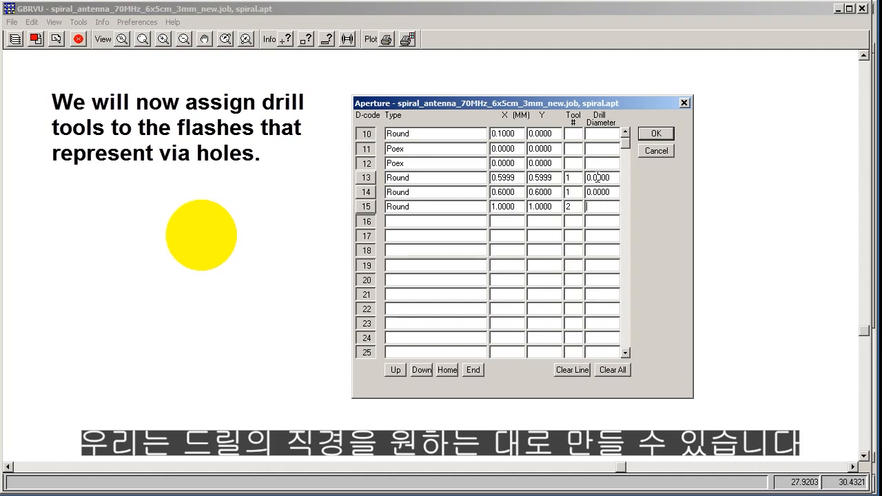
{"action": "left_click_drag", "start_coordinate": [598, 178], "coordinate": [589, 207]}
{"action": "type", "text": "6"}
{"action": "type", "text": "6"}
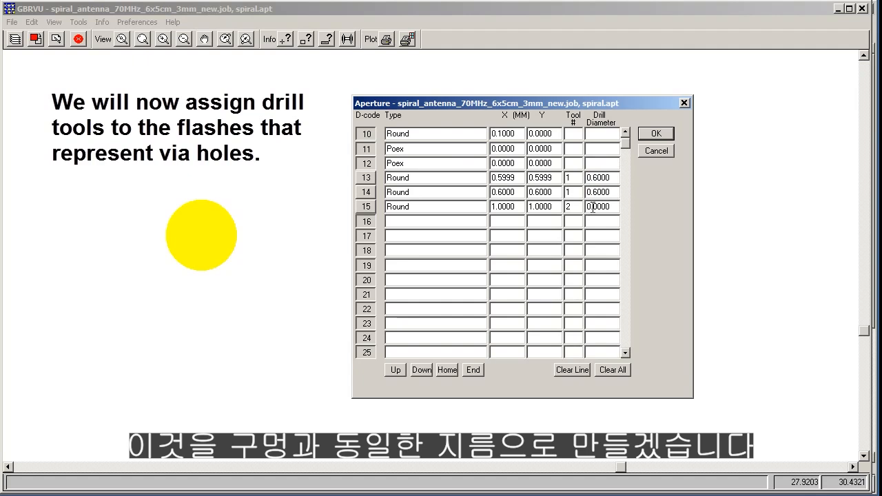
{"action": "type", "text": "1"}
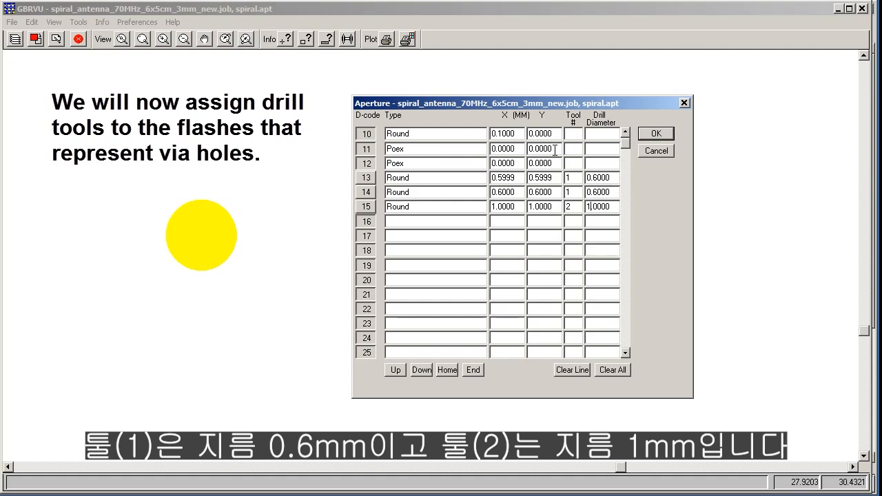
{"action": "left_click", "coordinate": [649, 134]}
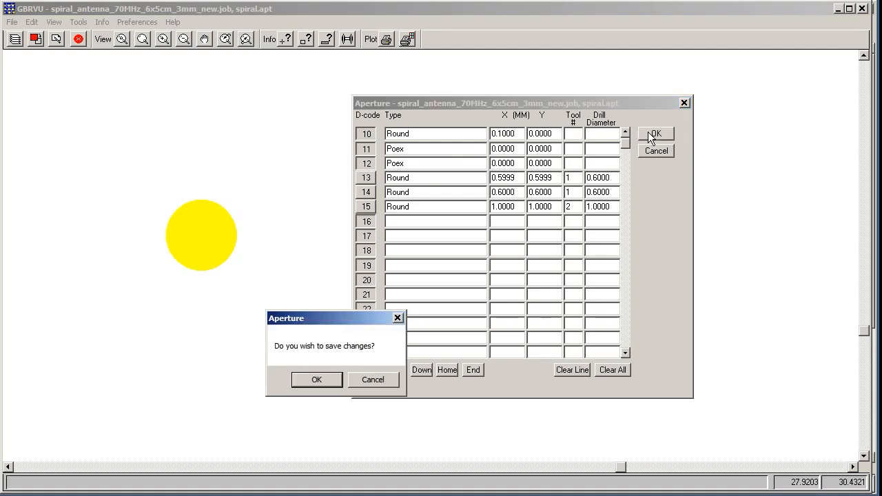
{"action": "left_click", "coordinate": [321, 376]}
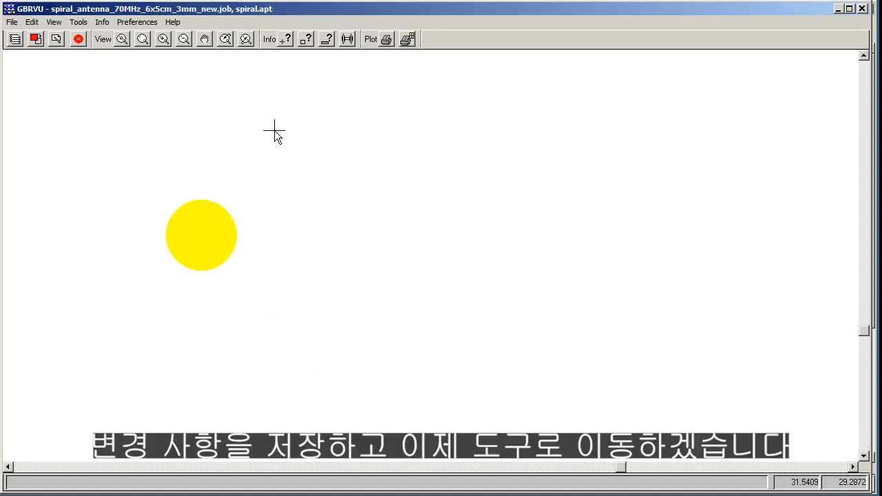
- Generate an Excellon drill file with leading zero suppression from the via flashes
{"action": "left_click", "coordinate": [79, 23]}
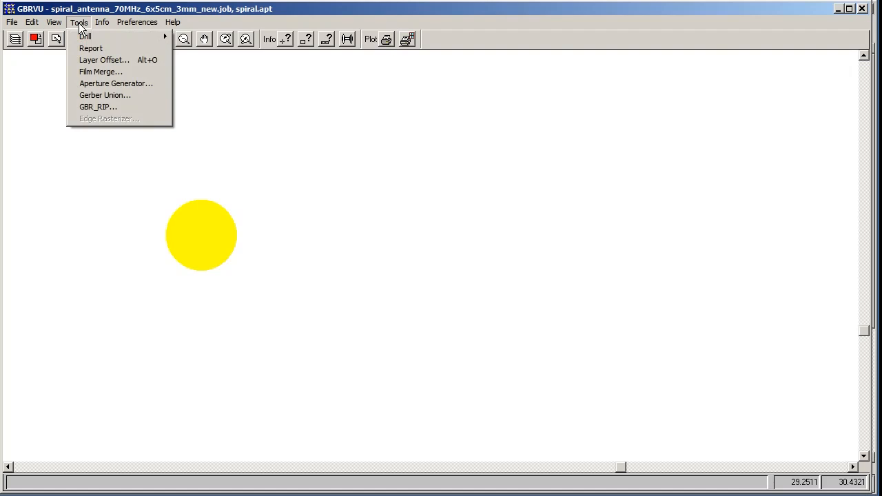
{"action": "mouse_move", "coordinate": [87, 41]}
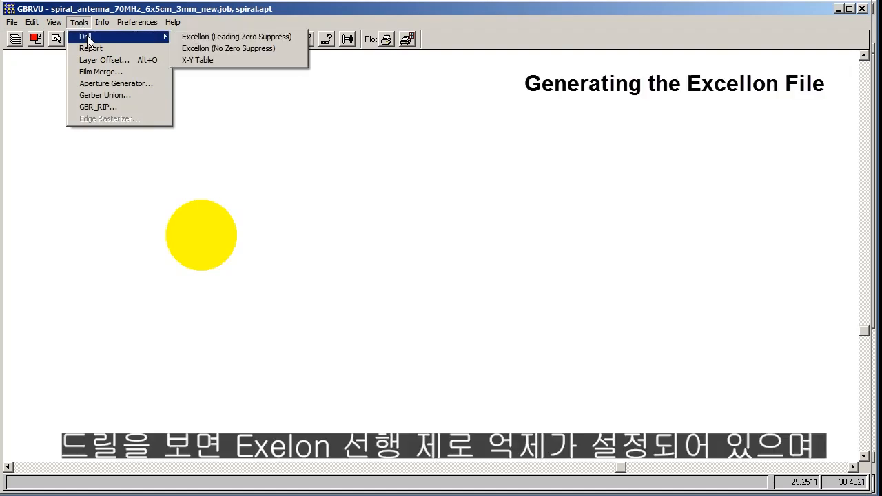
{"action": "left_click", "coordinate": [223, 38]}
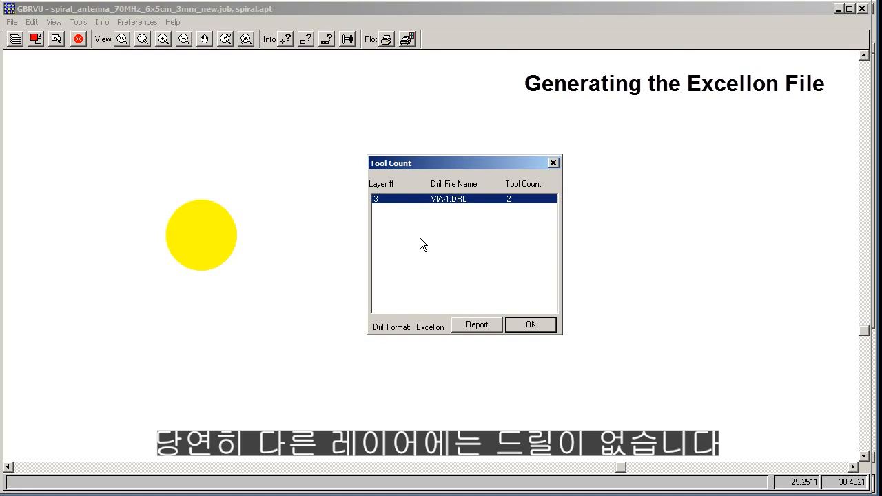
- Open the drill report for VIA-1 and examine each tool's size, hole count and source D-codes
{"action": "left_click", "coordinate": [492, 326]}
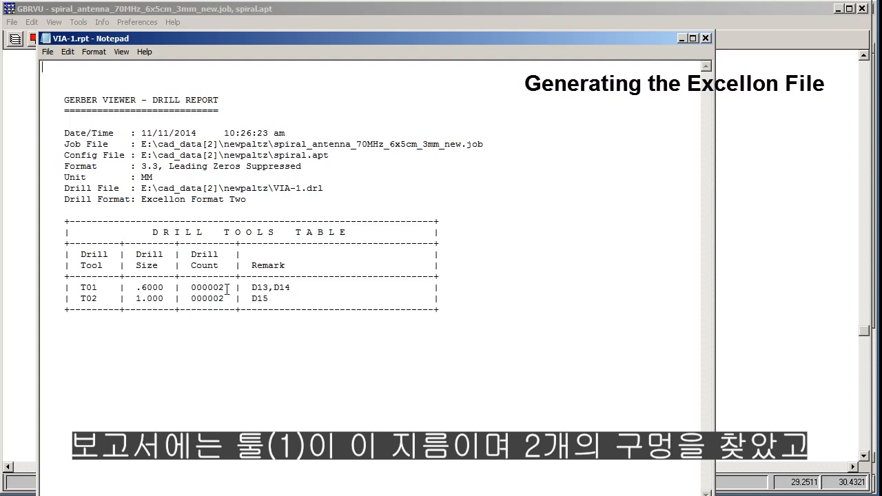
{"action": "left_click_drag", "start_coordinate": [224, 289], "coordinate": [168, 290]}
{"action": "left_click_drag", "start_coordinate": [79, 299], "coordinate": [174, 299]}
{"action": "left_click_drag", "start_coordinate": [229, 299], "coordinate": [181, 299]}
{"action": "left_click", "coordinate": [274, 300]}
{"action": "left_click_drag", "start_coordinate": [274, 301], "coordinate": [251, 288]}
{"action": "left_click", "coordinate": [338, 241]}
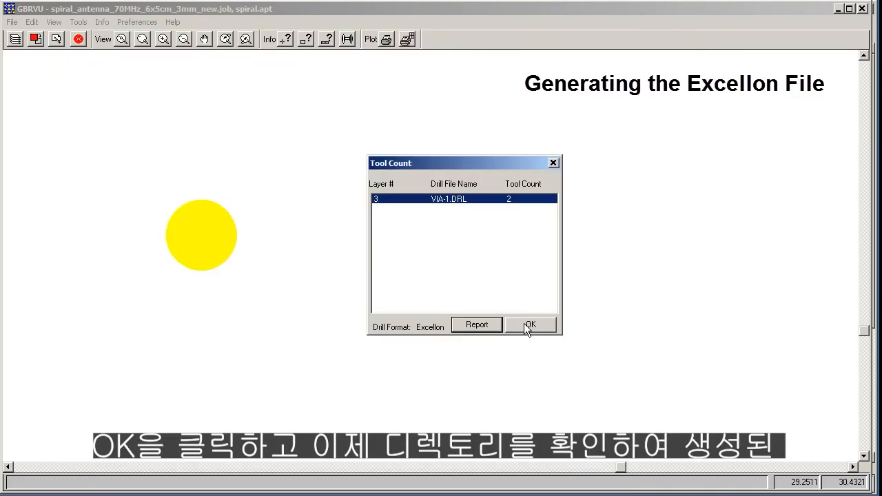
- Accept the tool count and locate VIA-1.drl in the newpaltz folder
{"action": "left_click", "coordinate": [529, 325]}
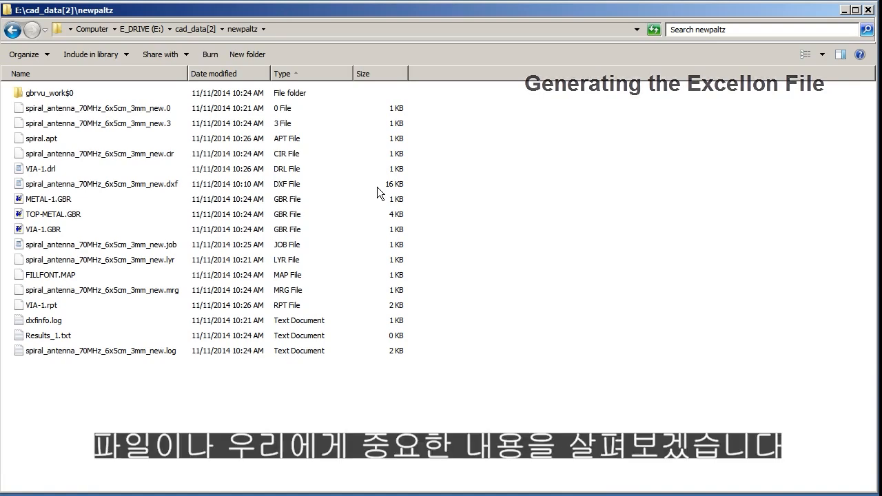
{"action": "left_click", "coordinate": [37, 168]}
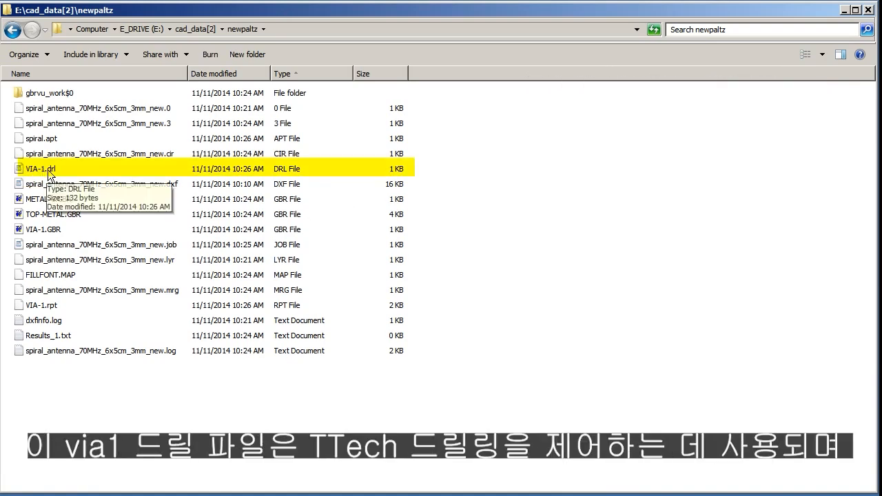